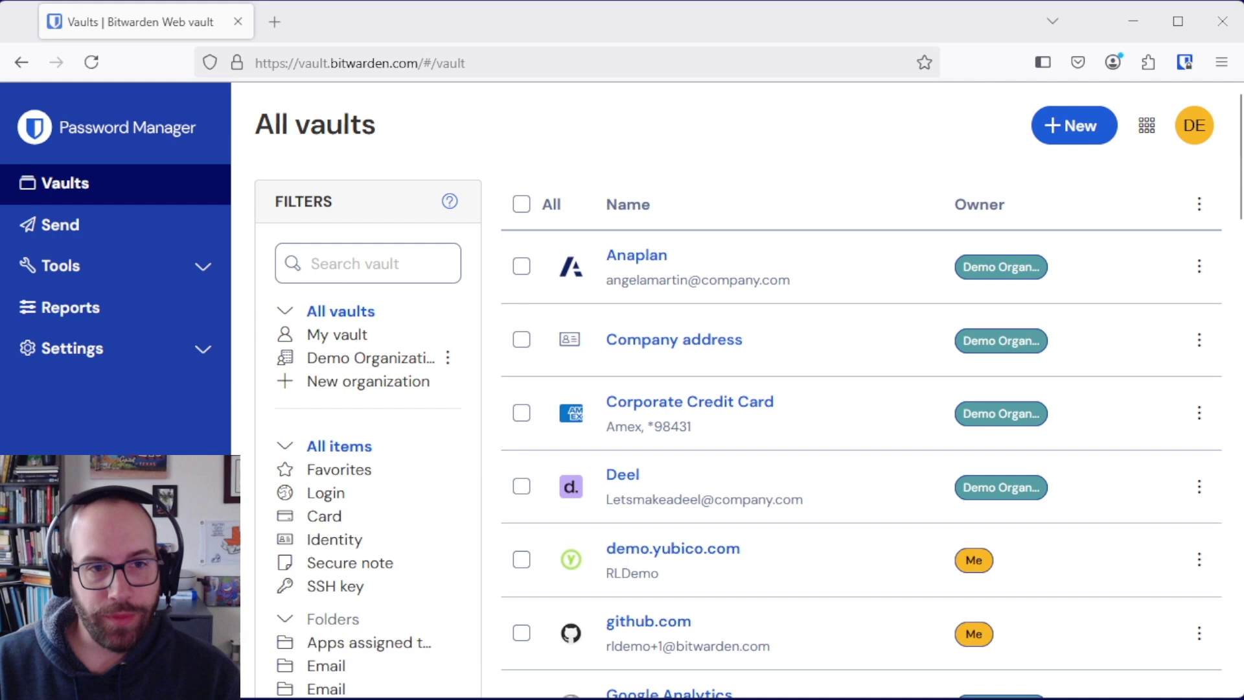
Step: Go to Settings > Security > Two-step login and scroll down to the Providers list
click(205, 355)
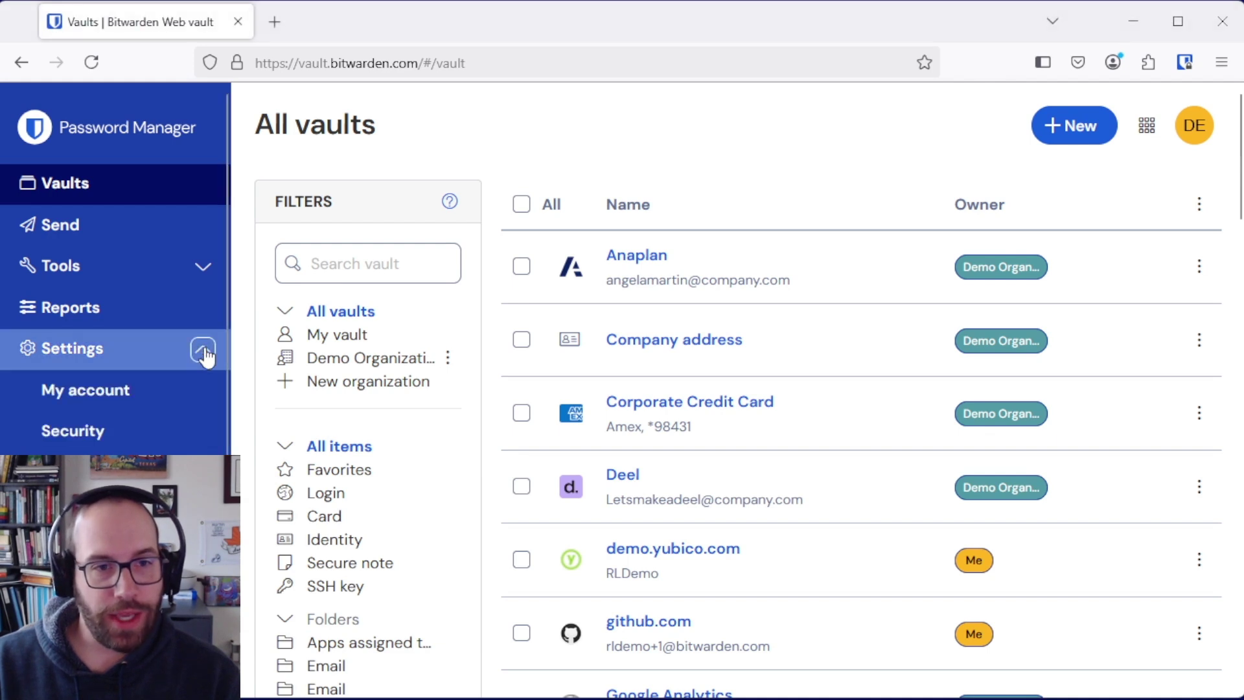
click(92, 432)
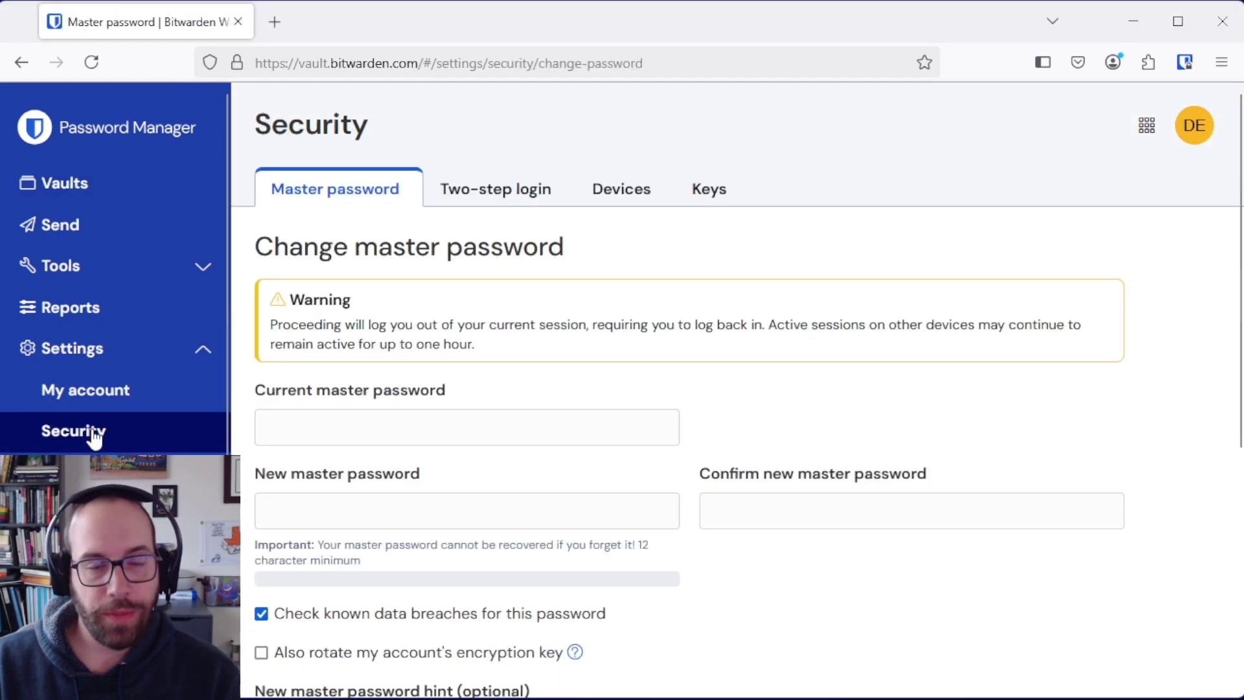
click(483, 195)
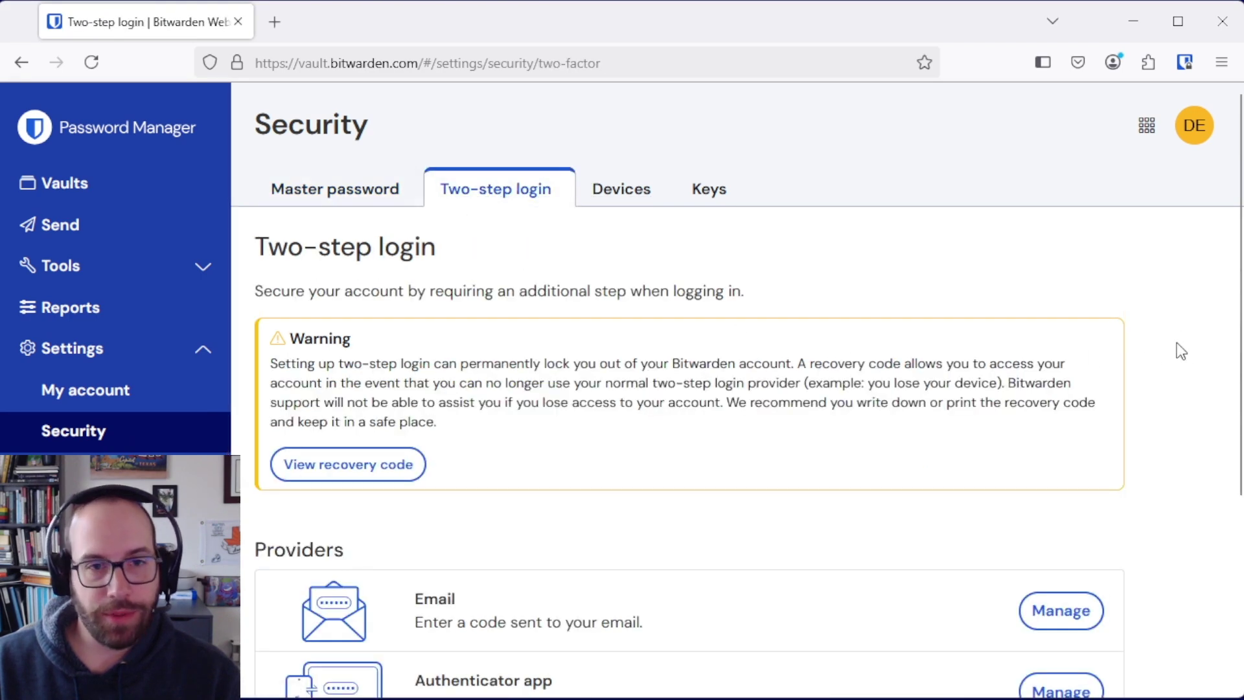
scroll(1183, 337, down, 4)
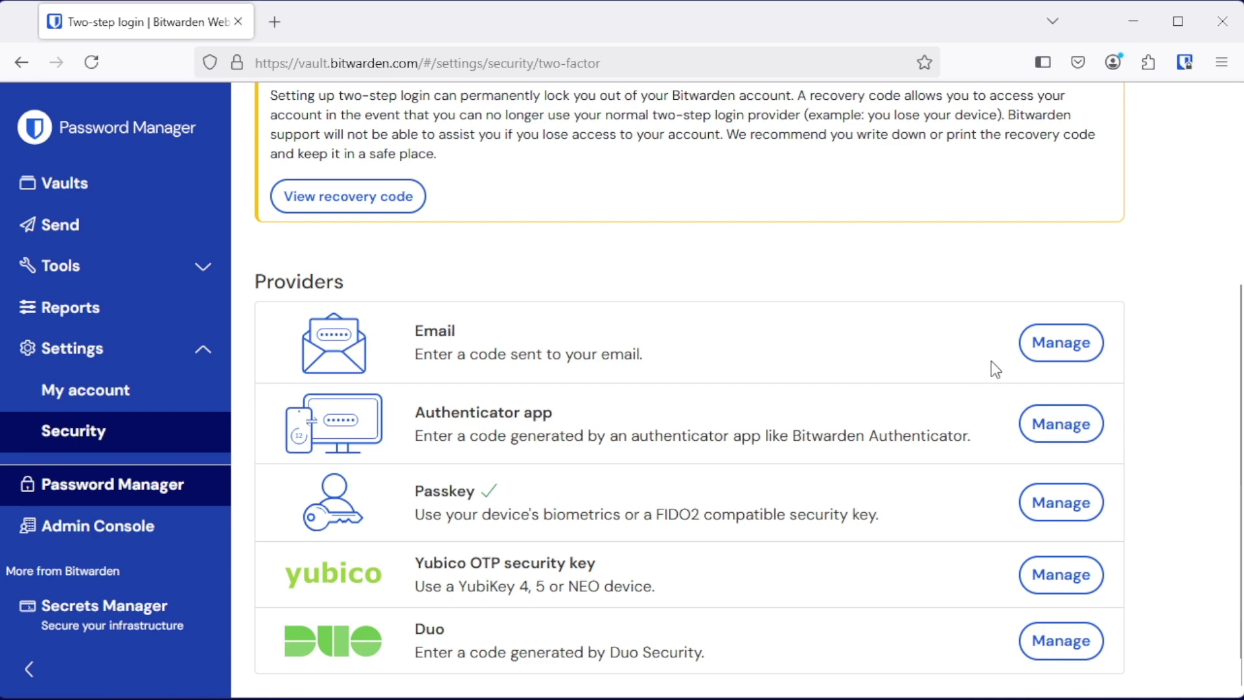
click(1034, 339)
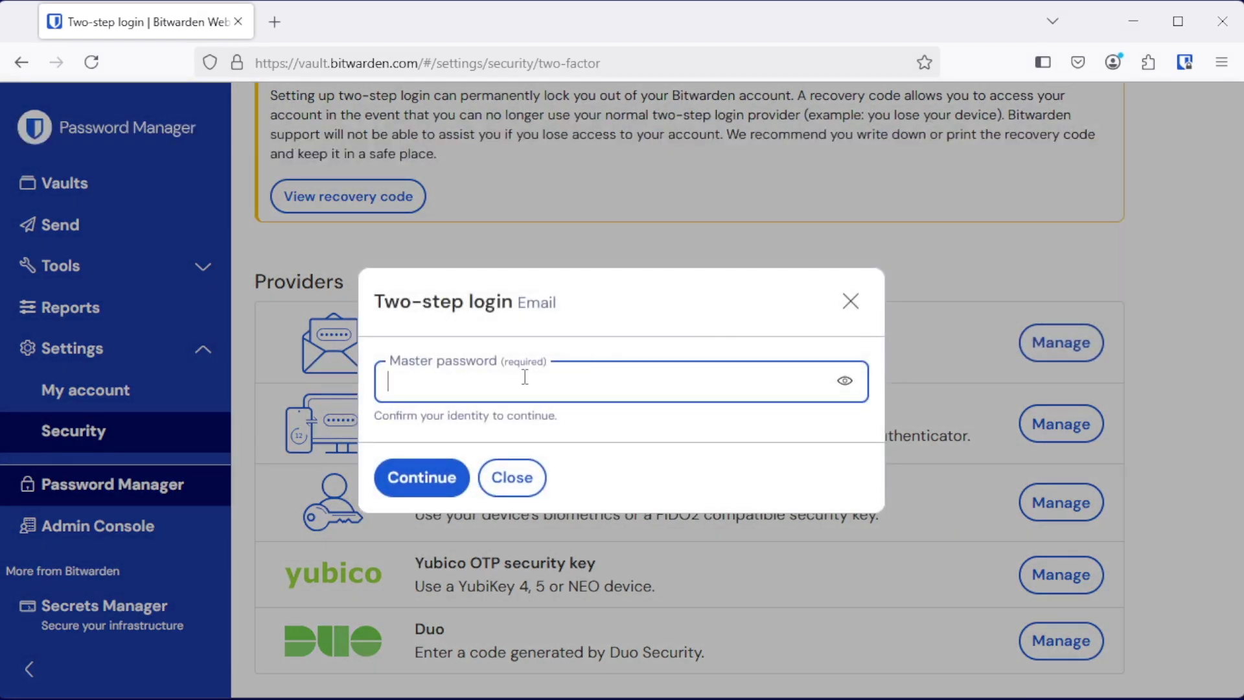
key(ctrl+v)
click(433, 485)
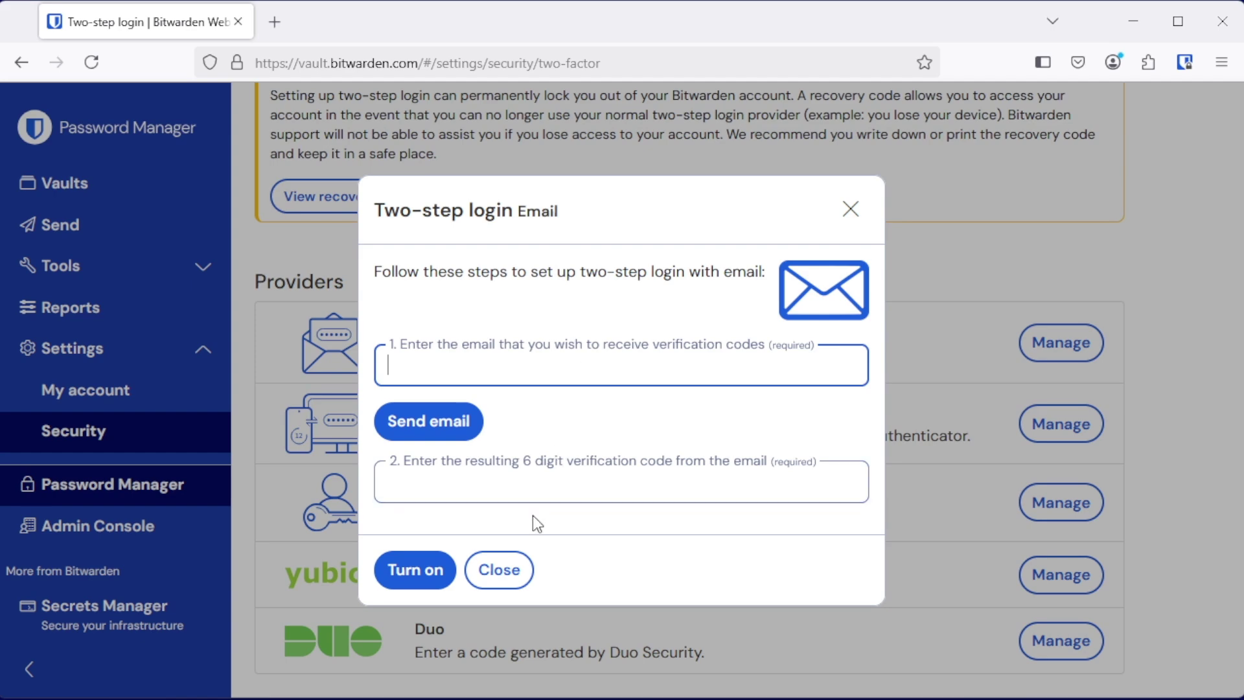
click(499, 570)
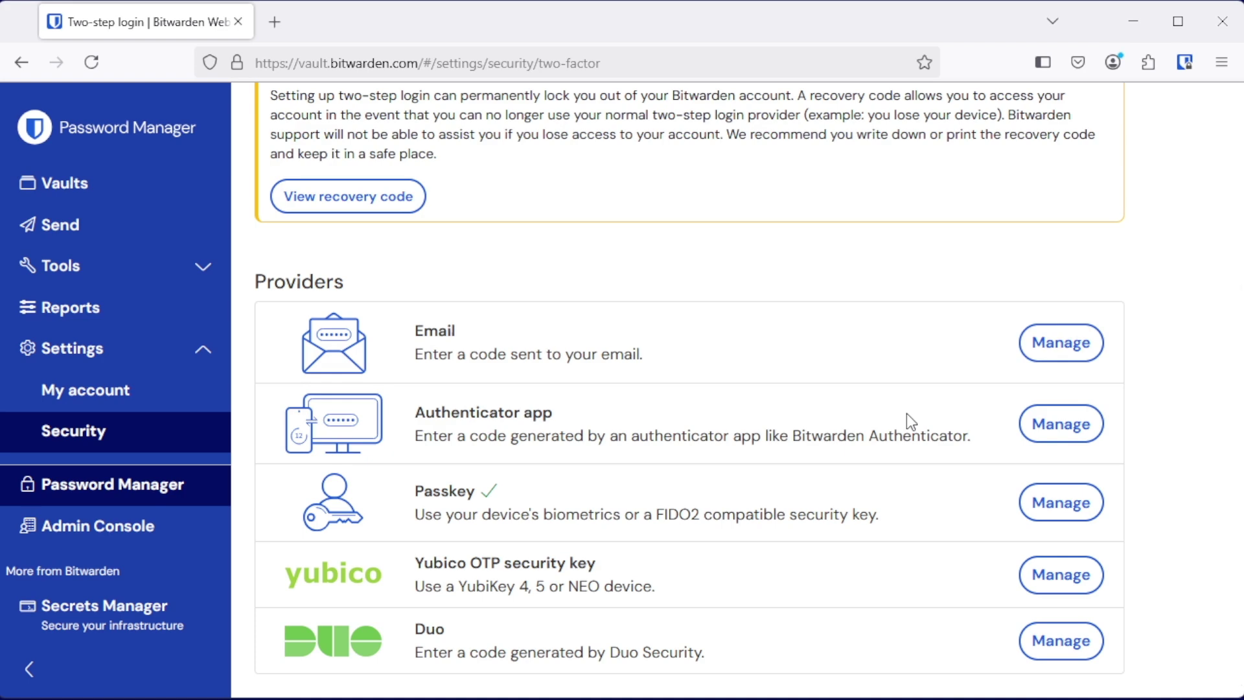
Step: Unlock the Authenticator app setup with the master password, review its QR code, then close it
click(1039, 426)
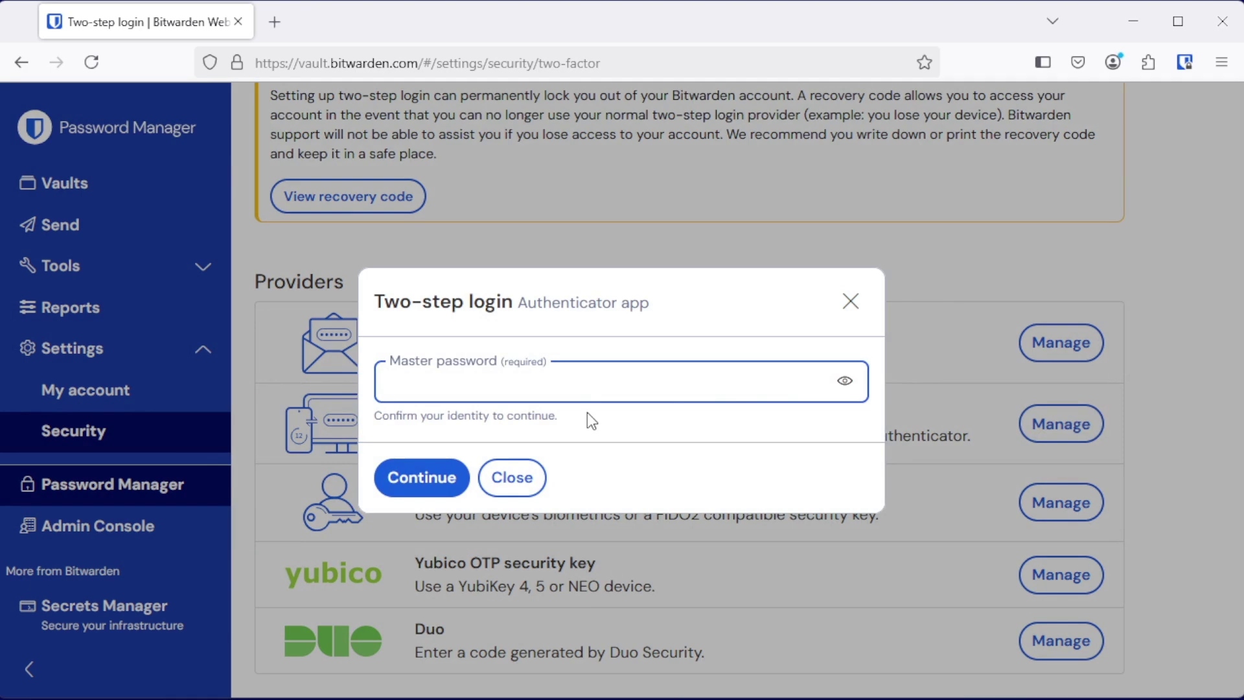
key(ctrl+v)
click(430, 482)
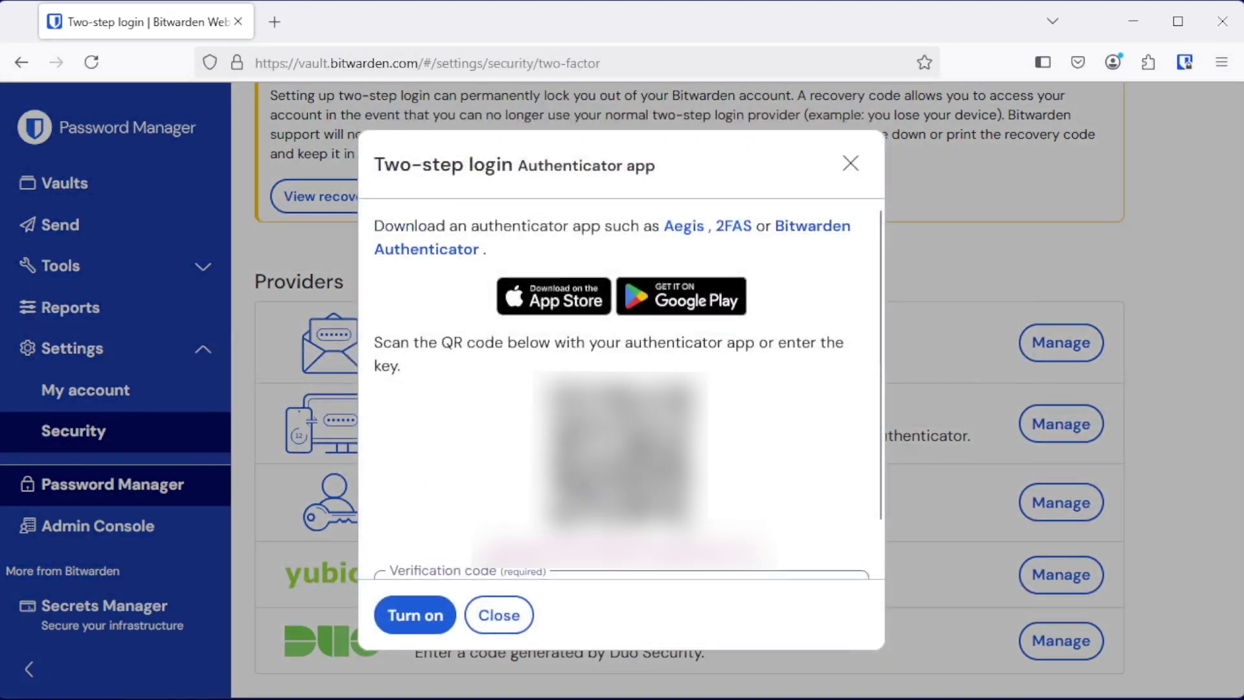
scroll(529, 542, down, 1)
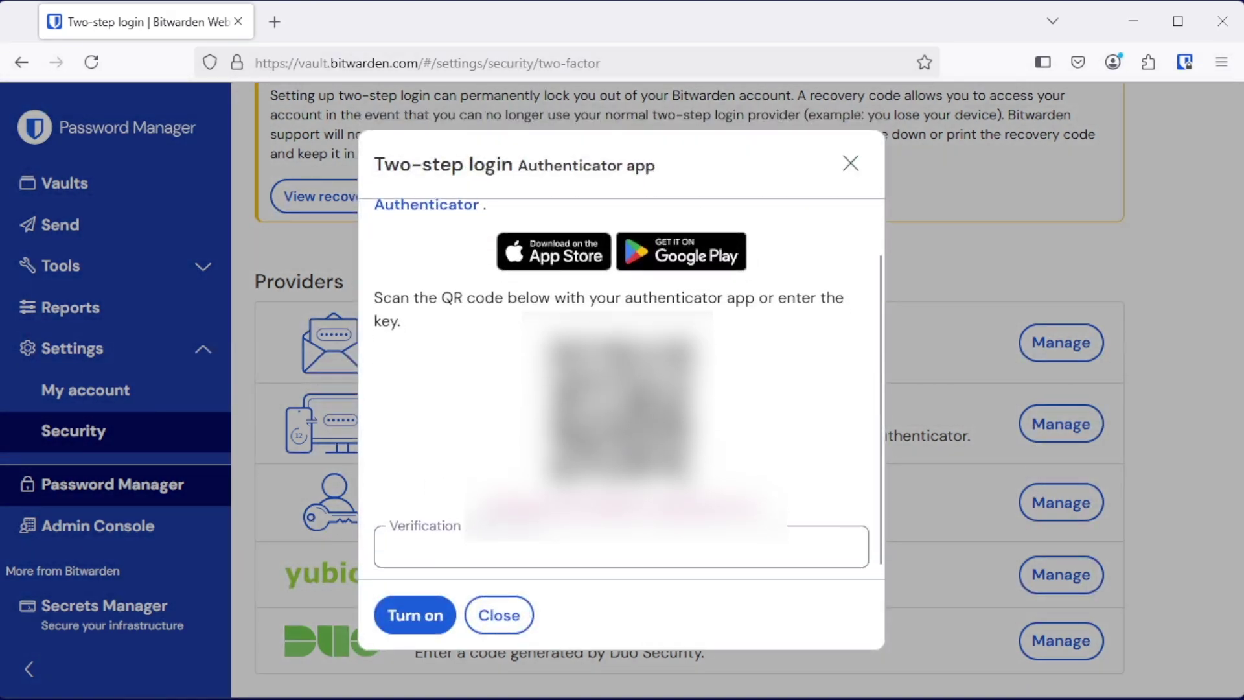
click(528, 543)
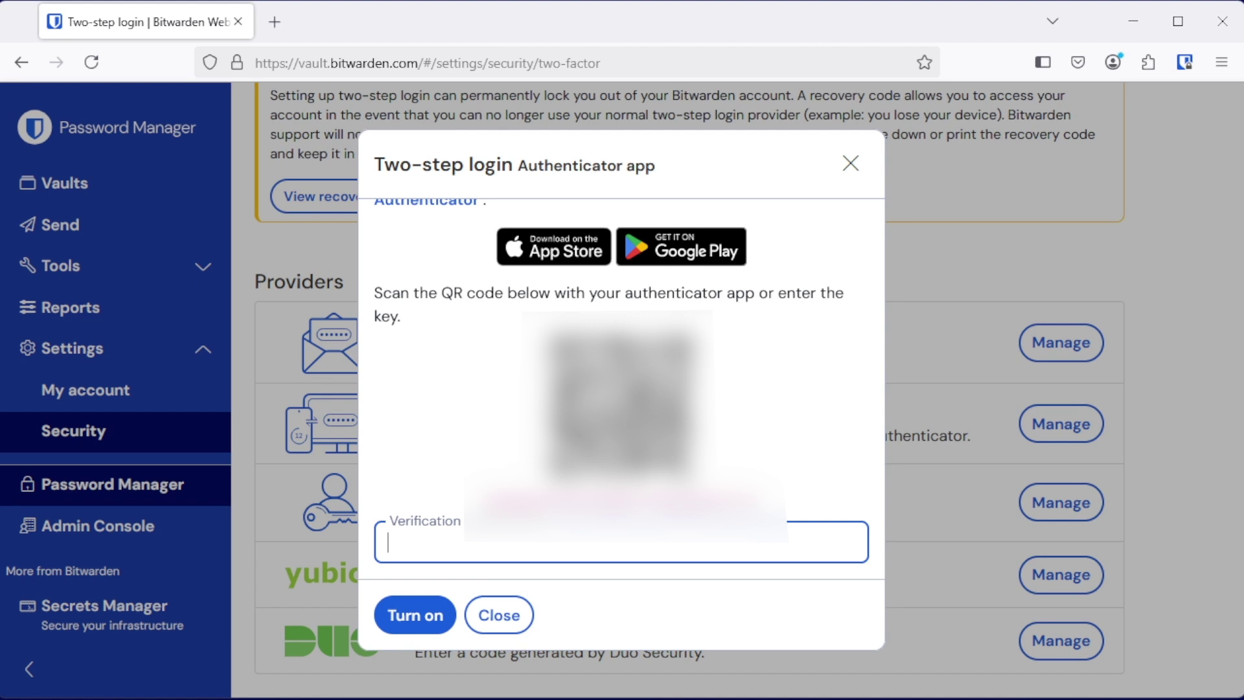
scroll(622, 389, up, 1)
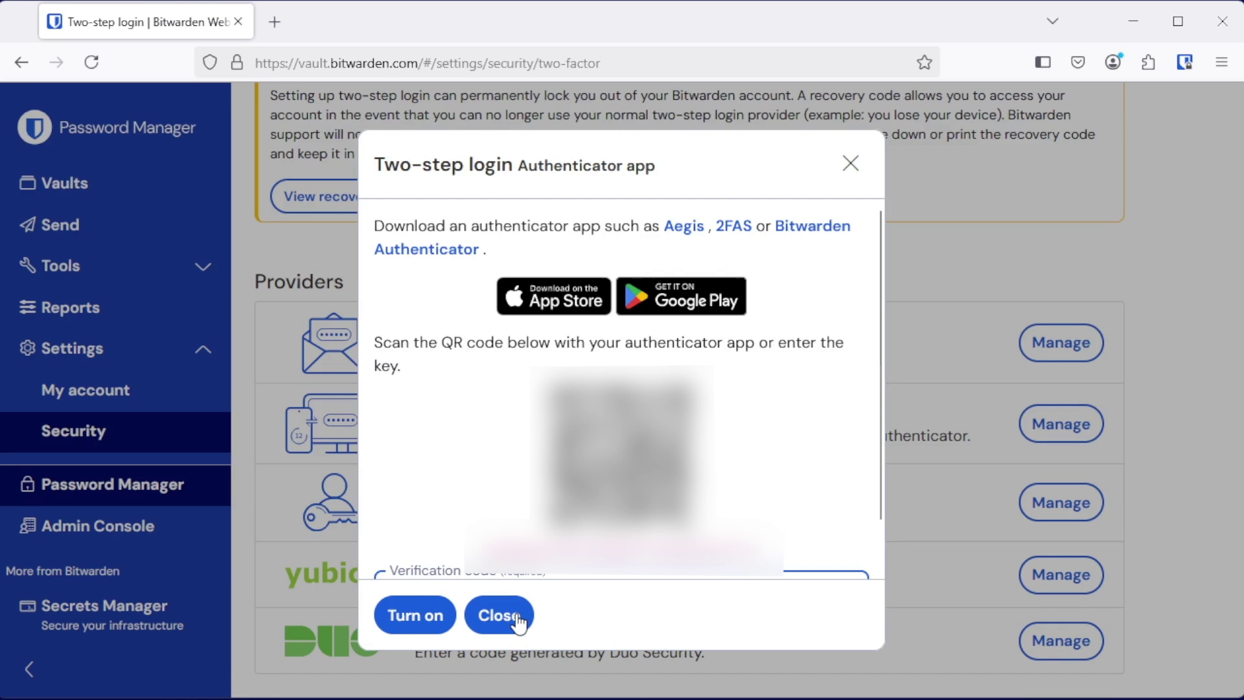
click(499, 615)
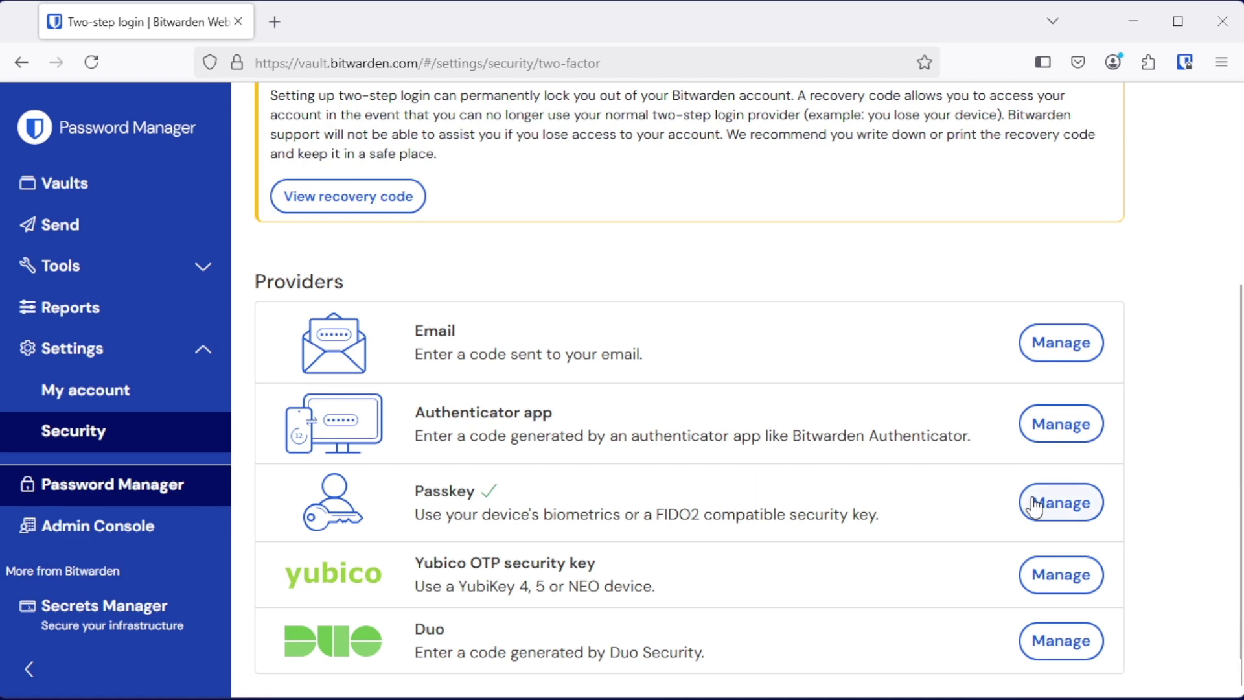
Step: Unlock Passkey settings with the master password, review the Yubikey and Windows Hello keys, and close unchanged
click(1060, 510)
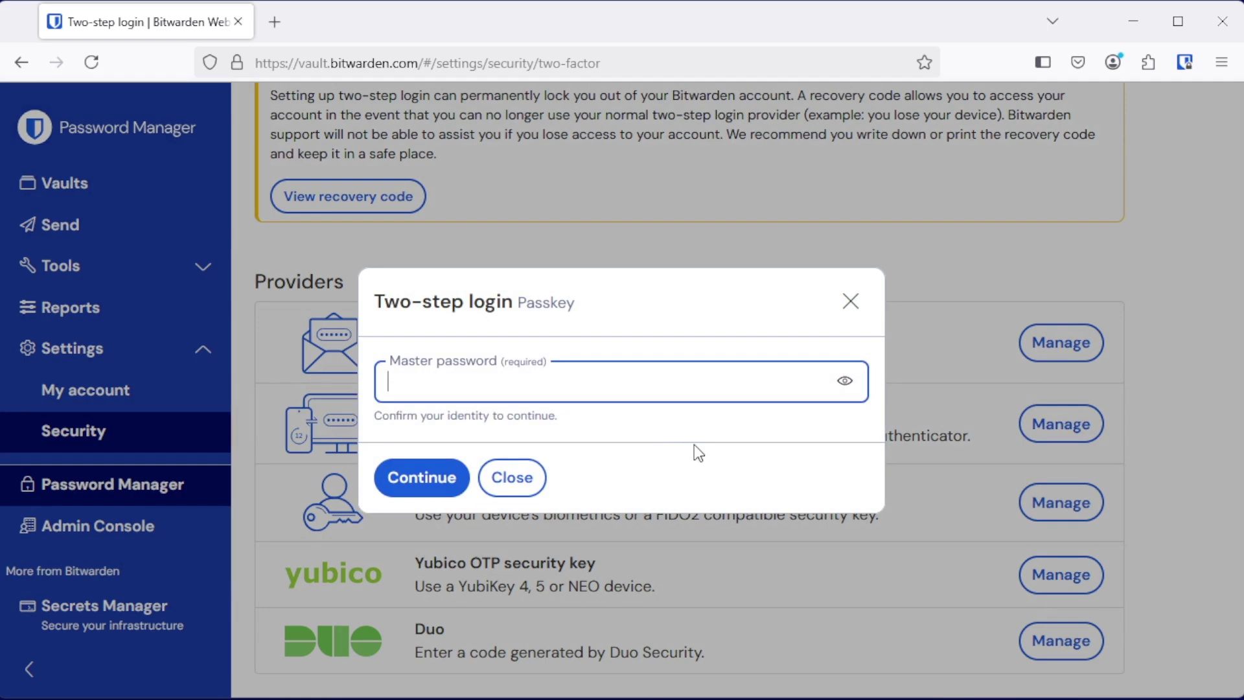
key(ctrl+v)
click(443, 479)
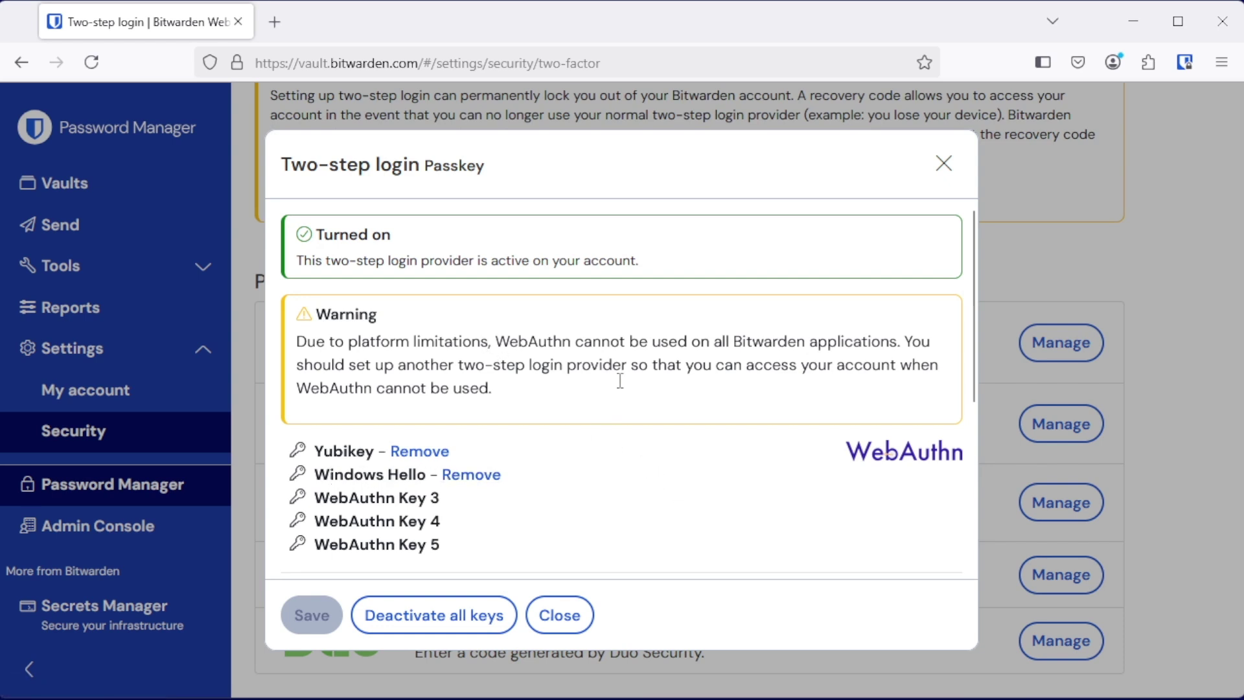
scroll(641, 493, down, 3)
scroll(716, 431, down, 1)
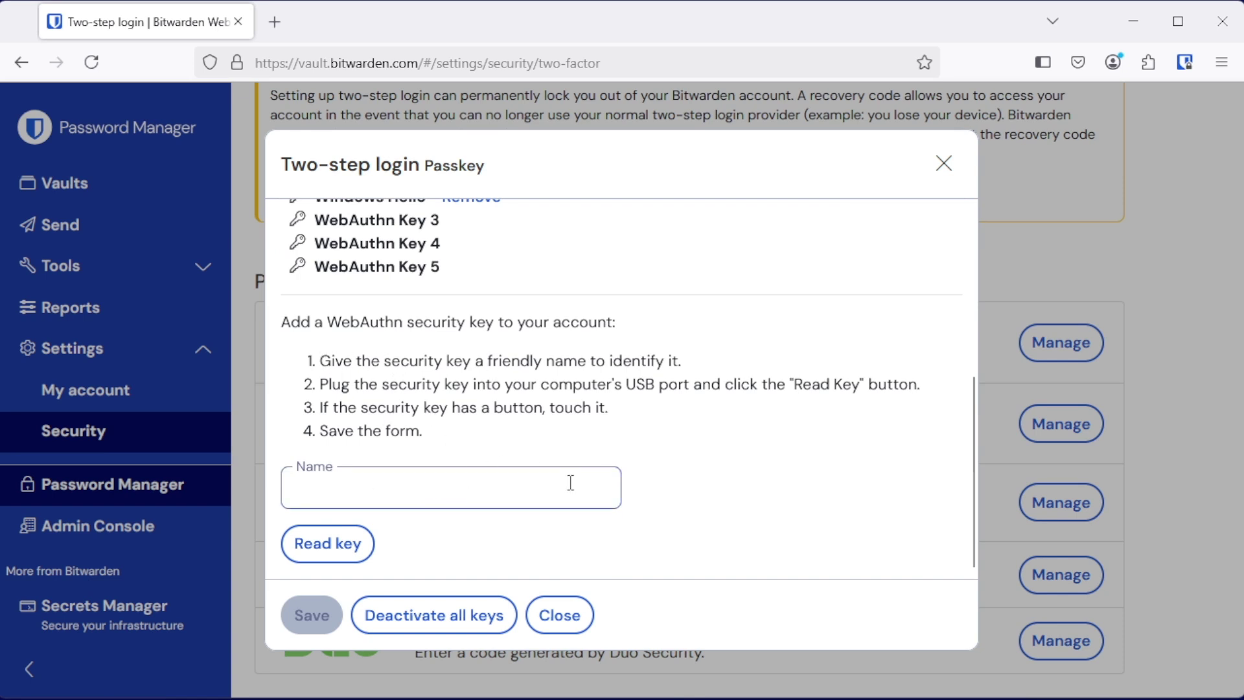
click(575, 627)
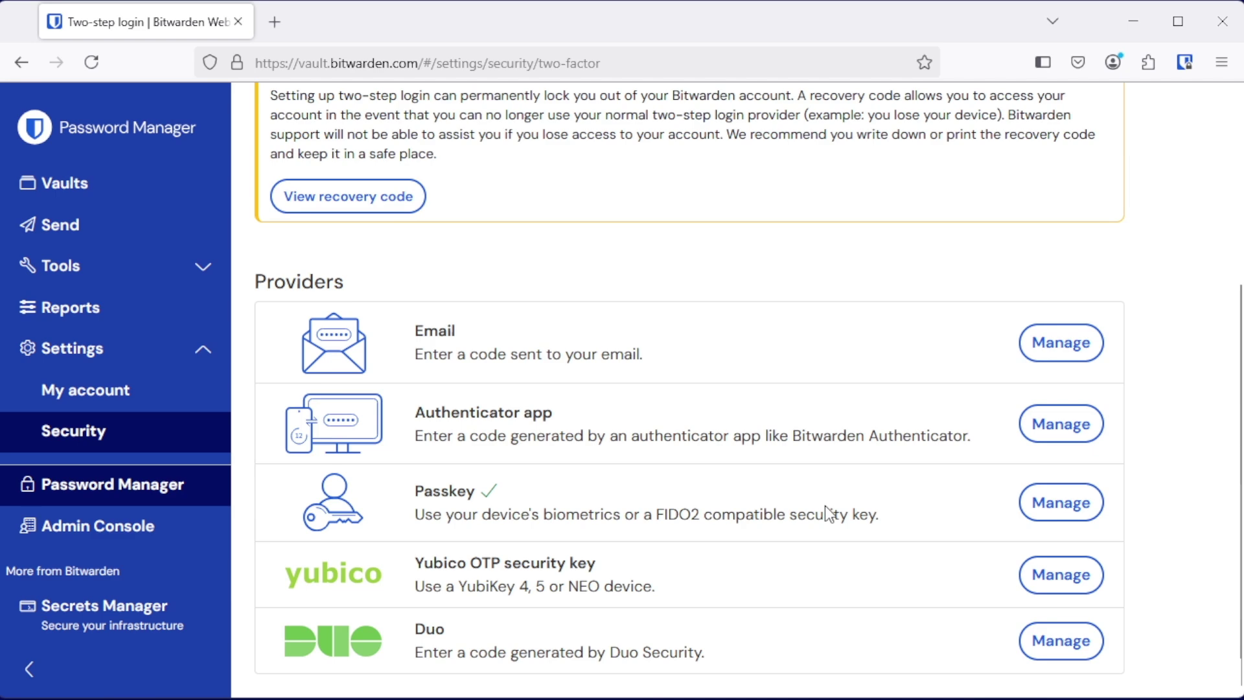
click(1051, 583)
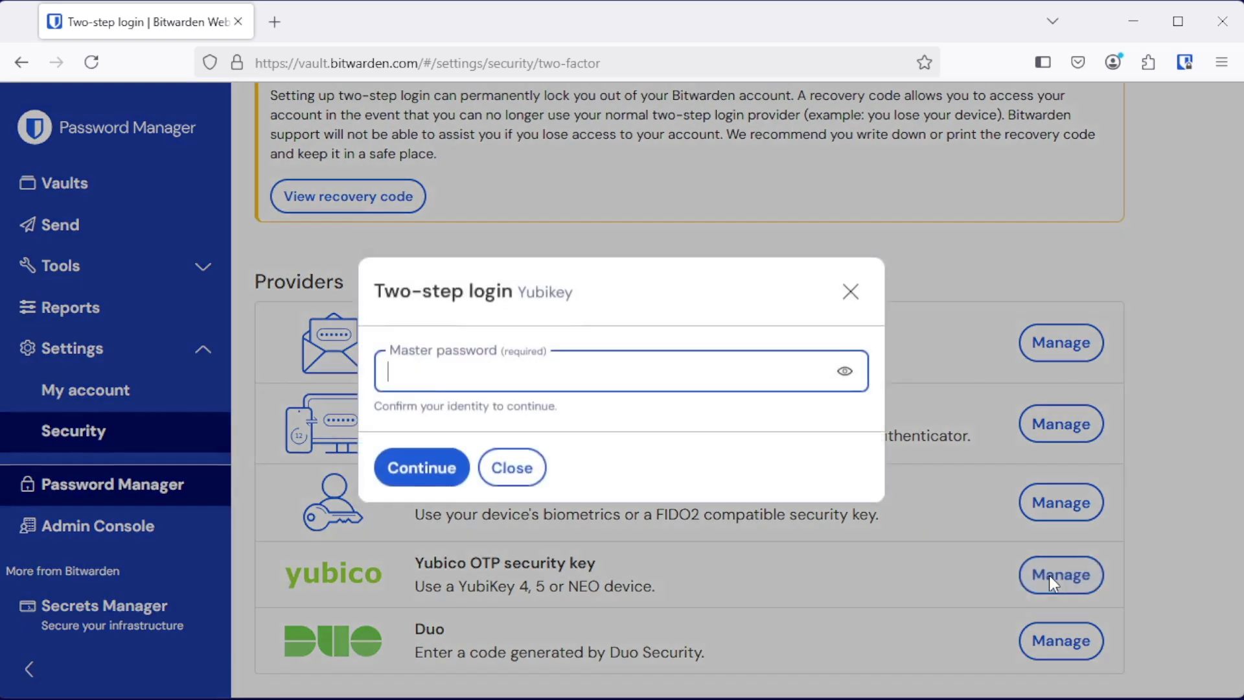
key(ctrl+v)
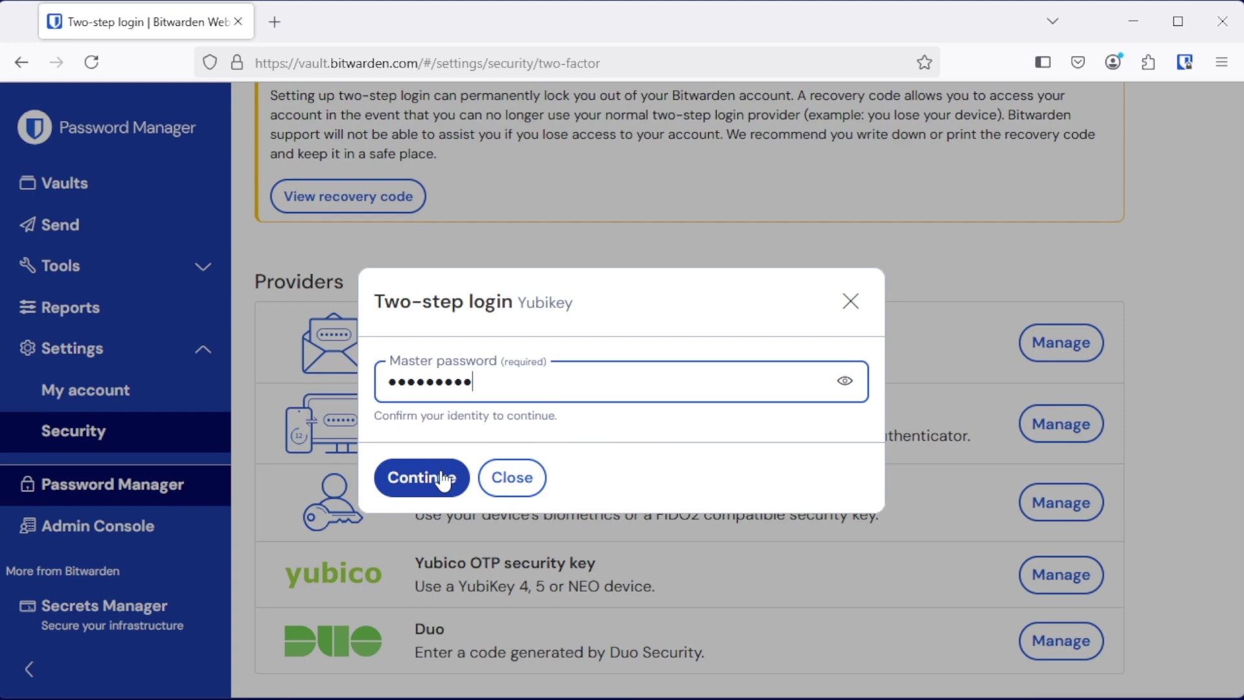
click(436, 481)
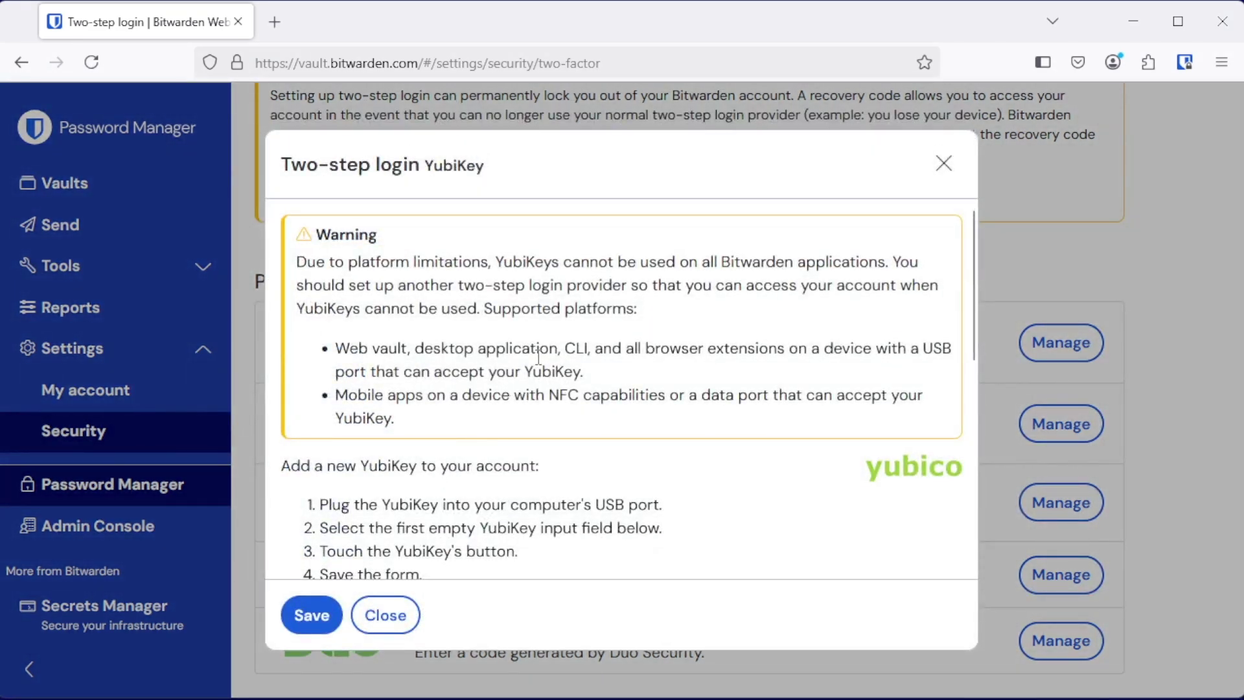
scroll(537, 356, down, 5)
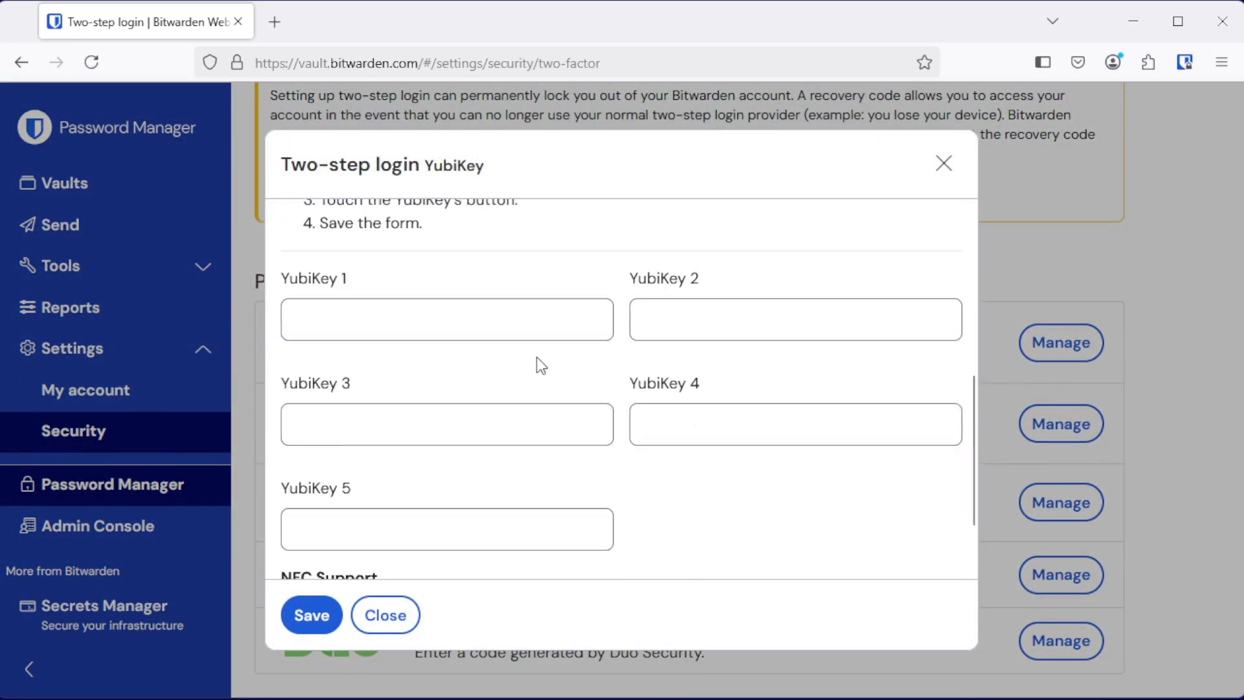
click(432, 313)
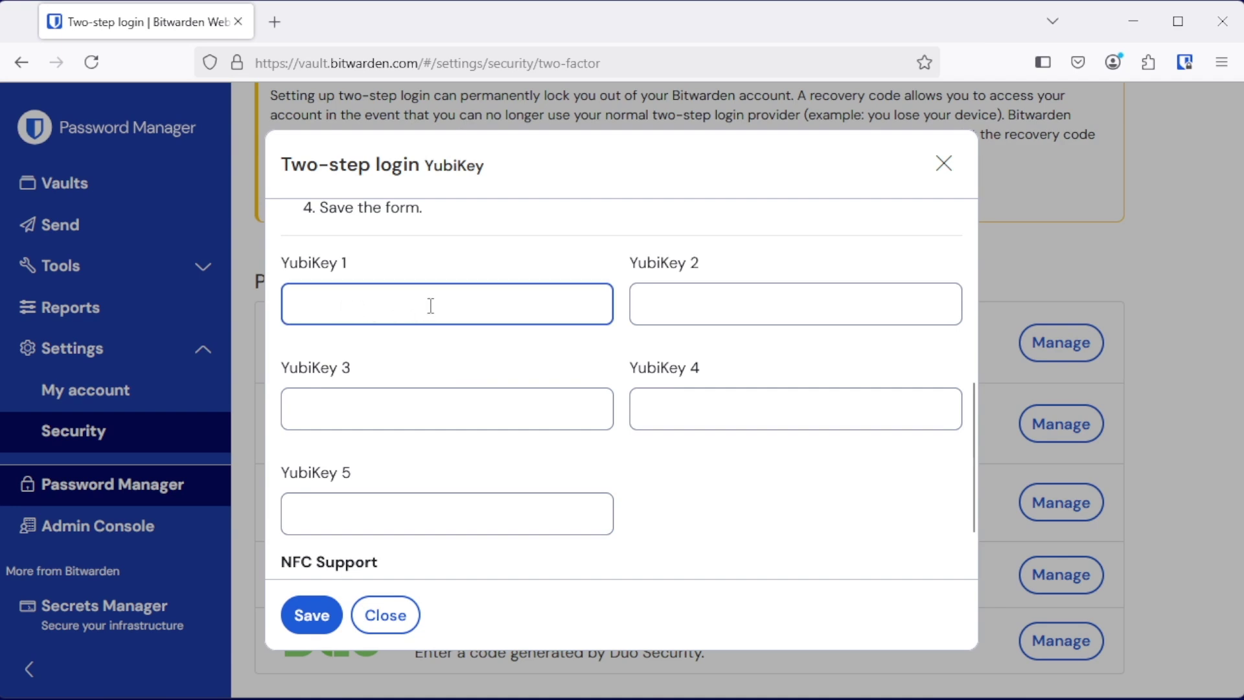
scroll(450, 308, up, 4)
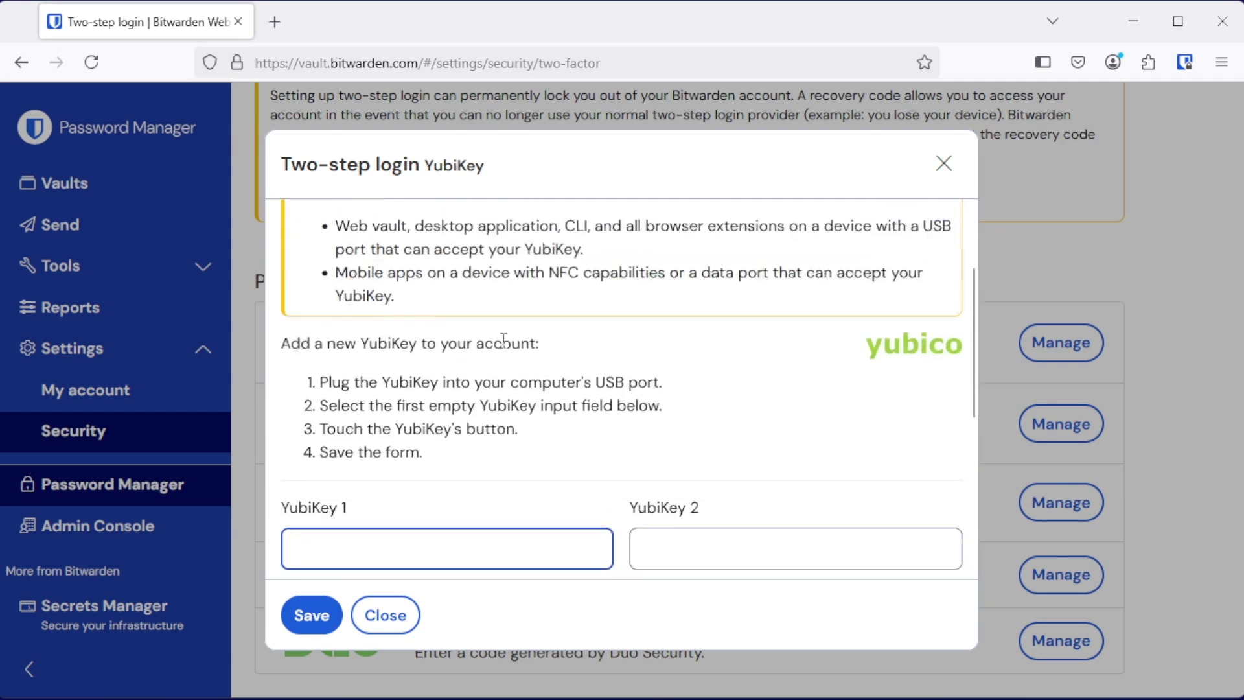
scroll(775, 377, up, 2)
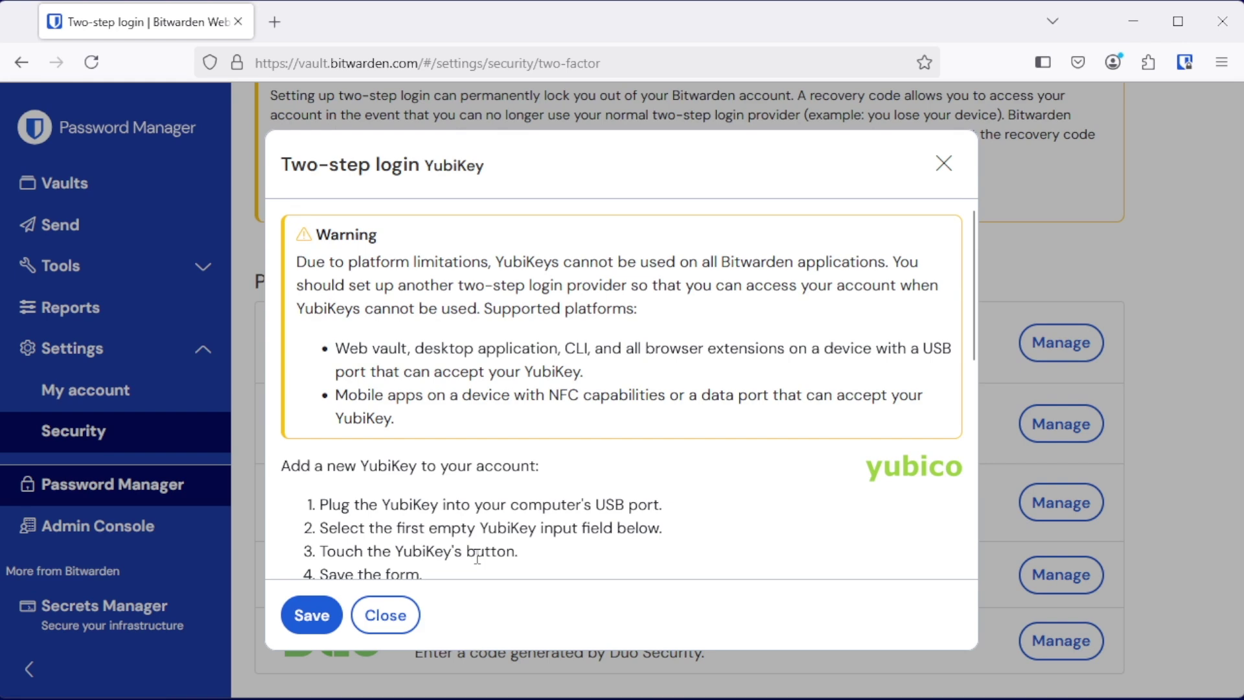
click(382, 613)
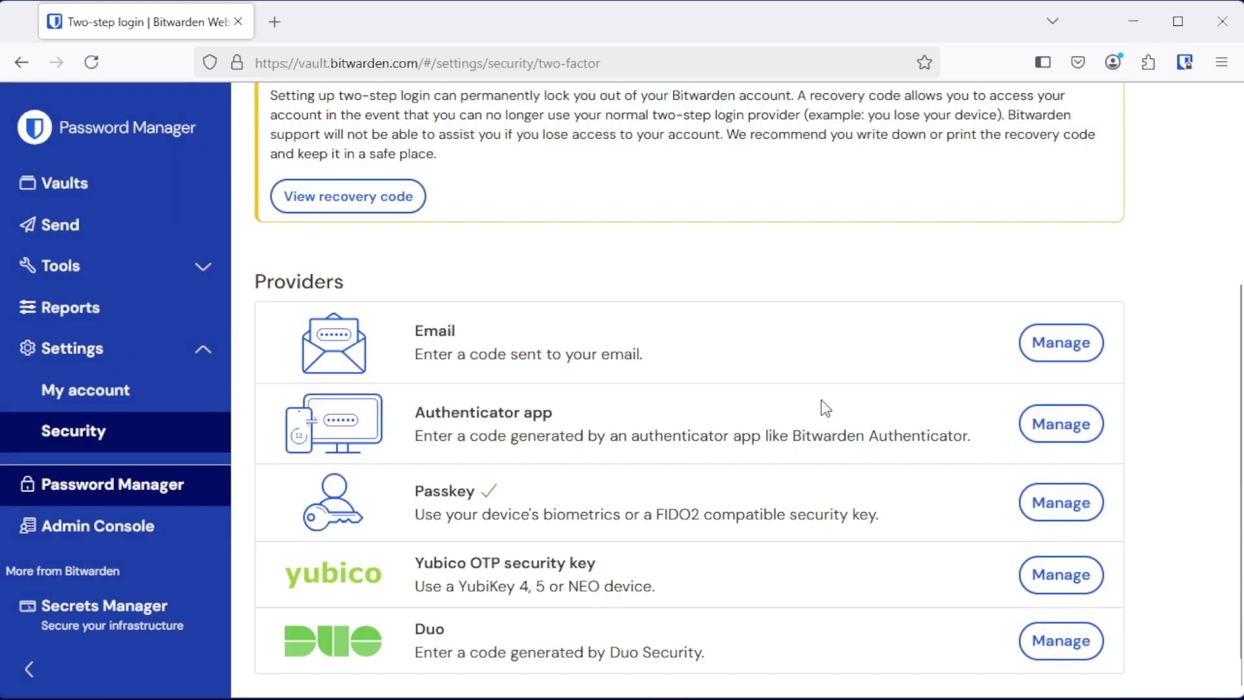
click(1045, 642)
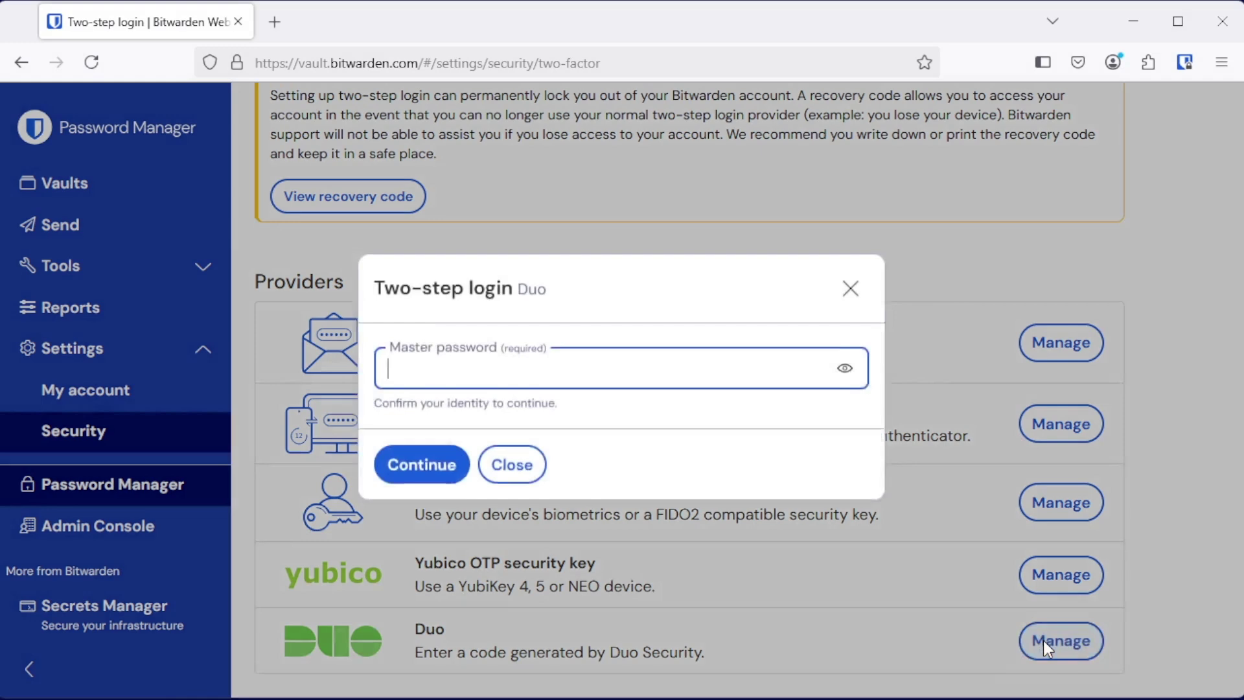
key(ctrl+v)
click(446, 492)
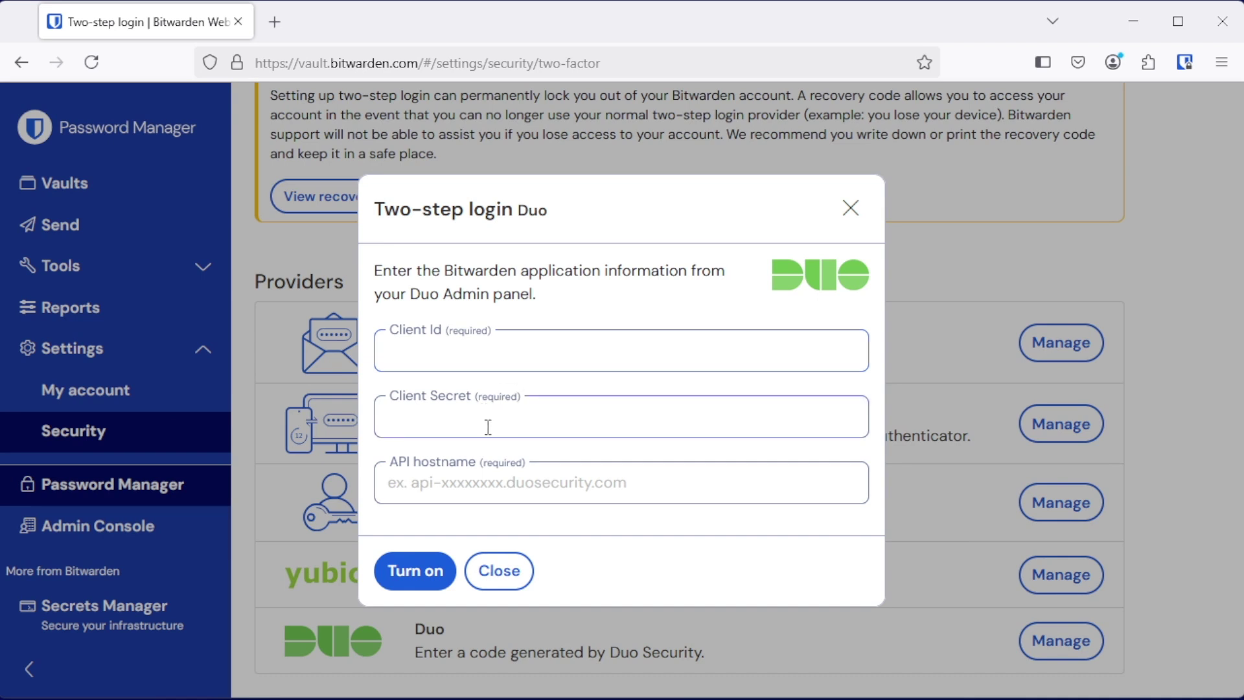
click(499, 571)
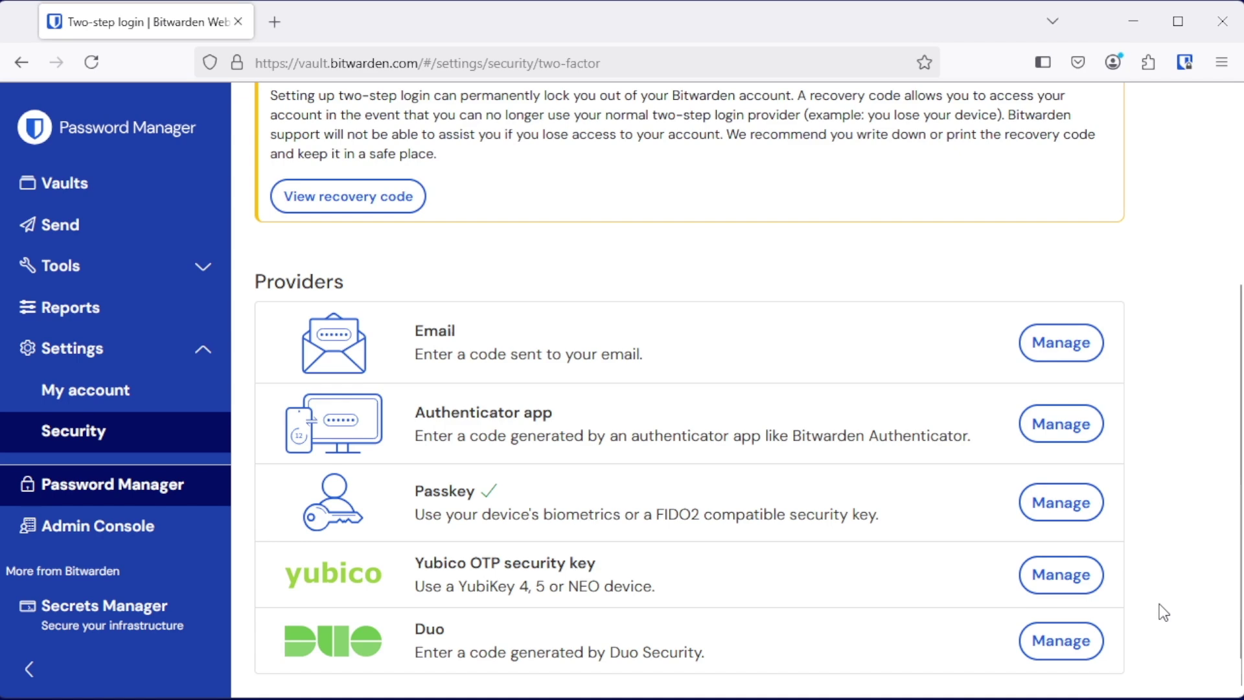
scroll(1144, 610, up, 5)
click(382, 468)
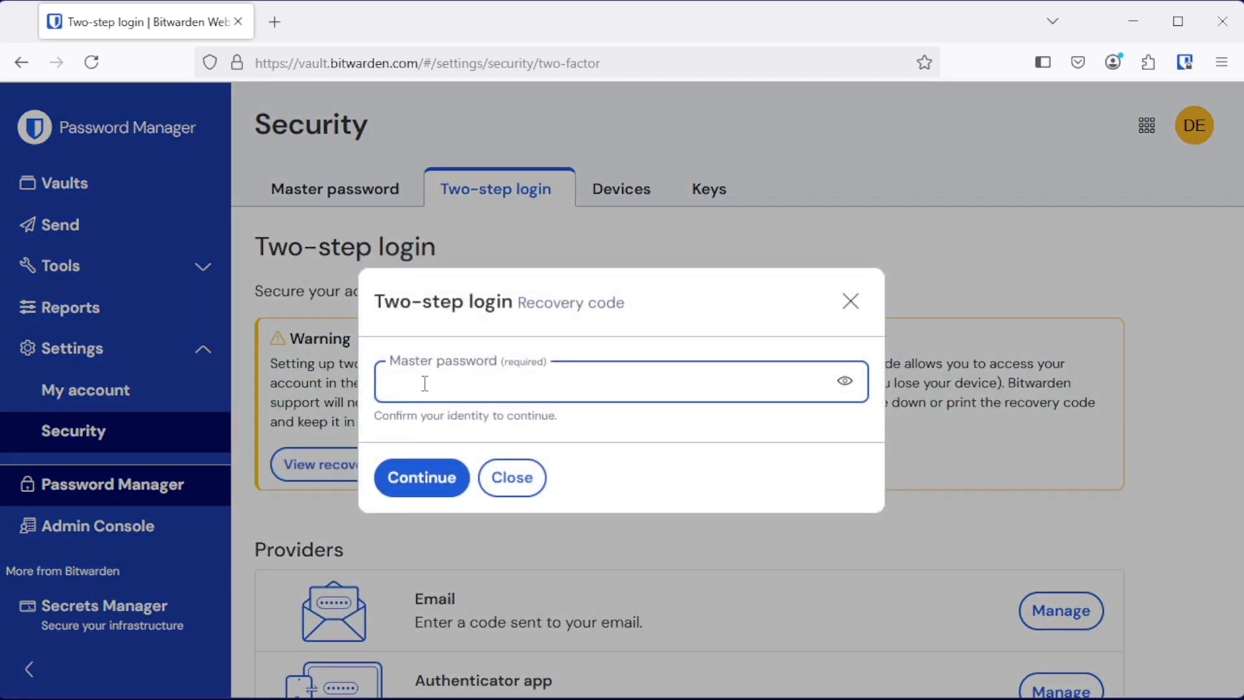
key(ctrl+v)
click(415, 478)
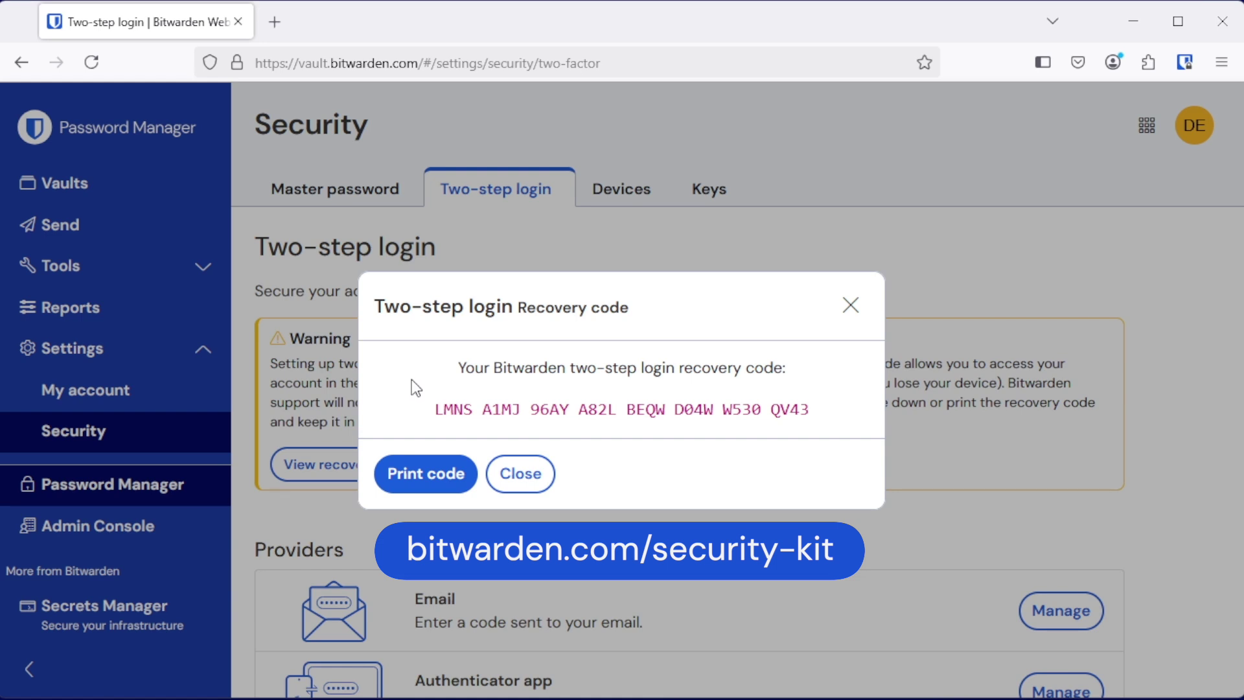
click(521, 474)
Step: Unlock the Email provider setup with the master password and enter the trusted partner's e-mail address
scroll(556, 460, down, 4)
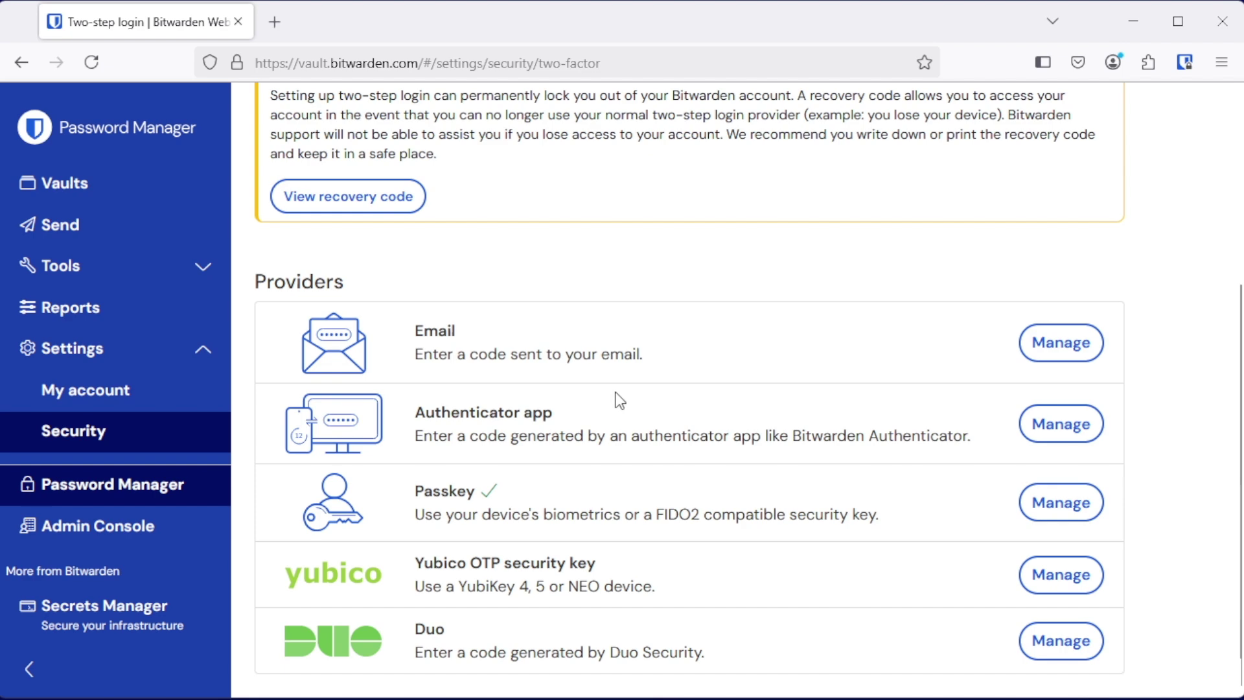
click(1039, 348)
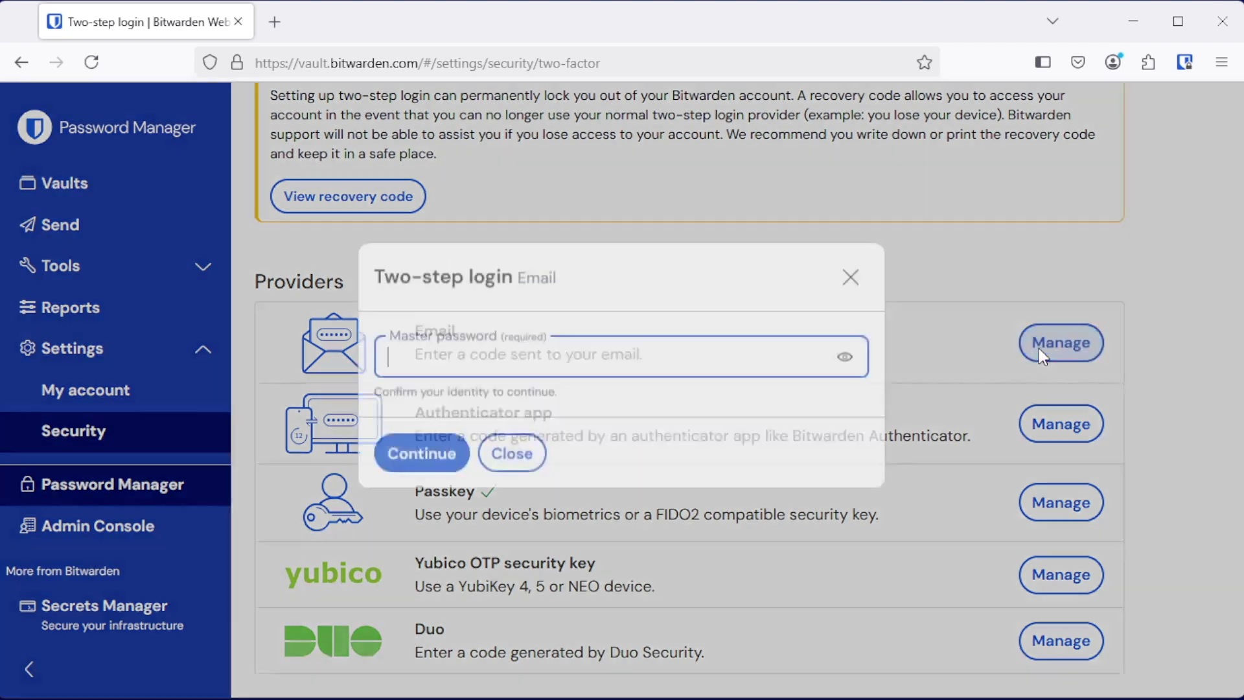
key(ctrl+v)
click(413, 483)
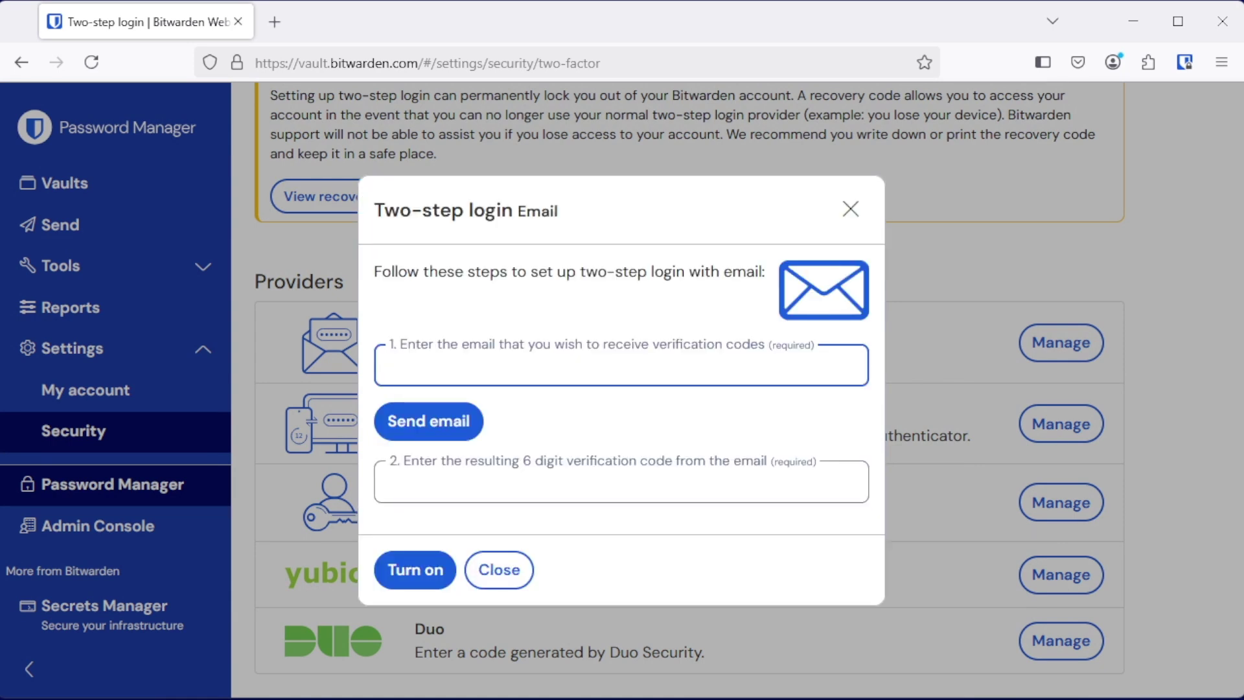
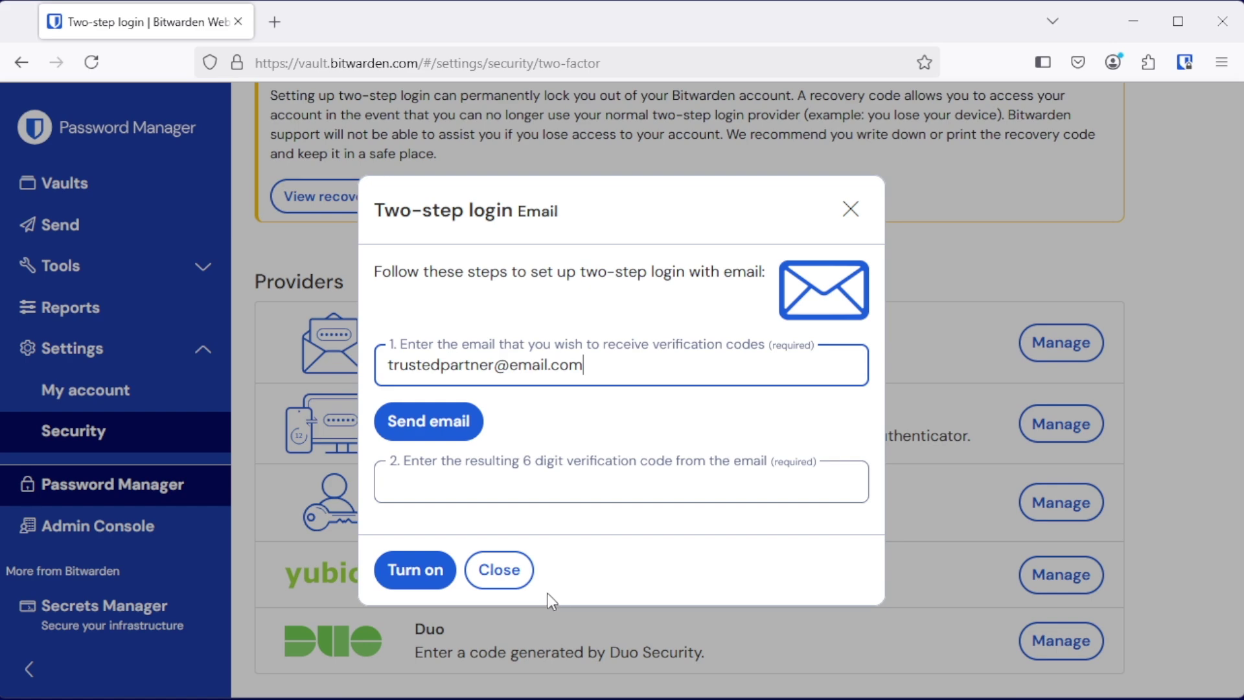
Step: Close the Email two-step setup dialog without sending a verification code
click(500, 571)
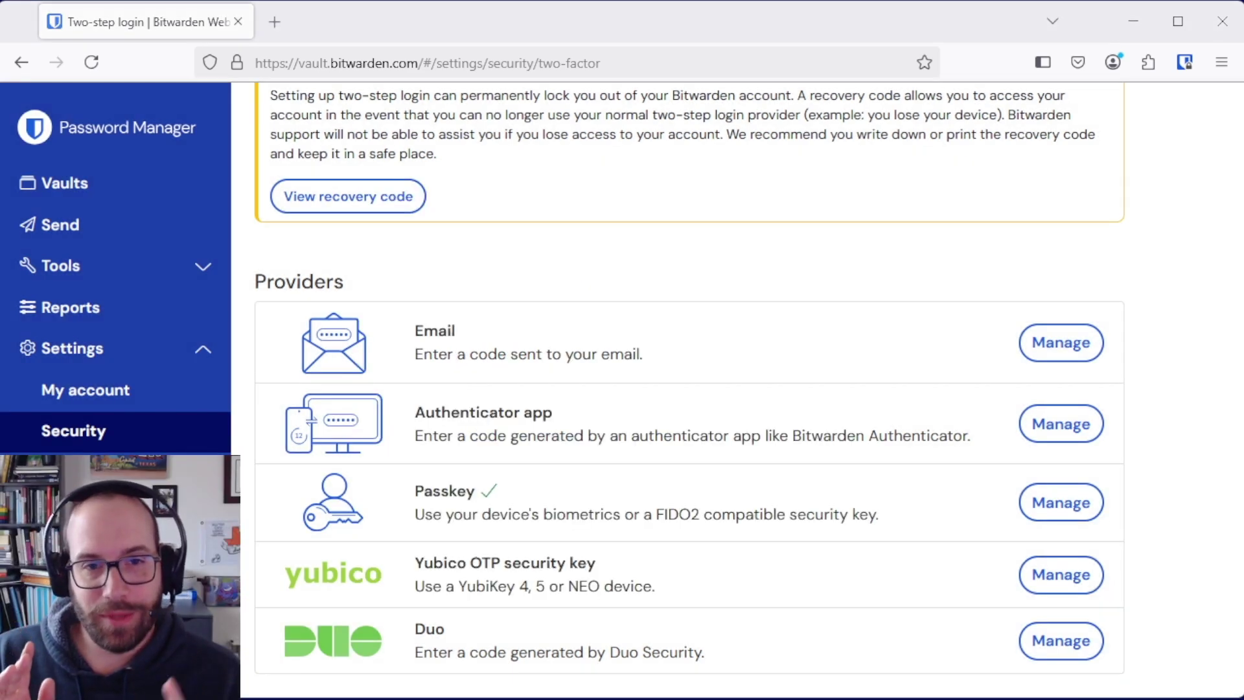